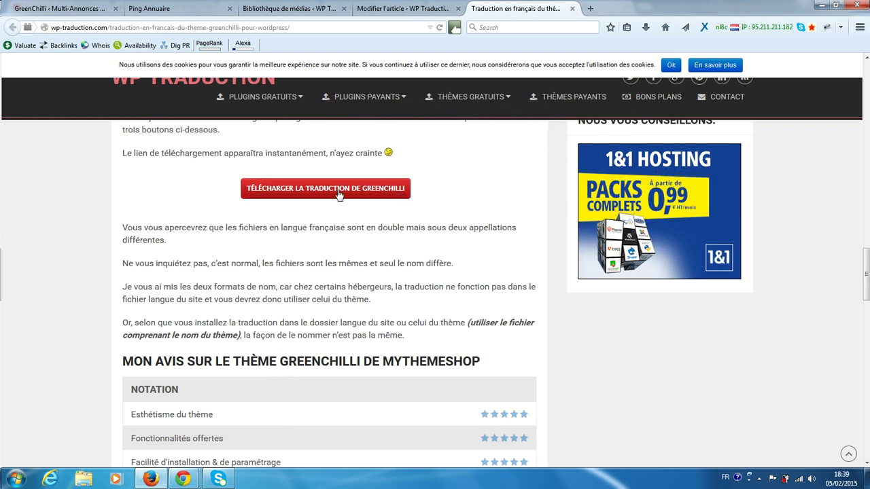
left_click(279, 192)
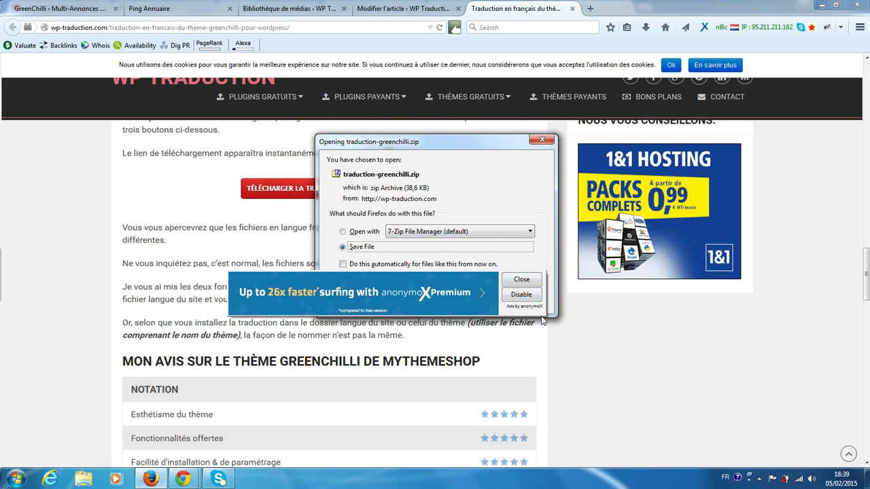
left_click(518, 282)
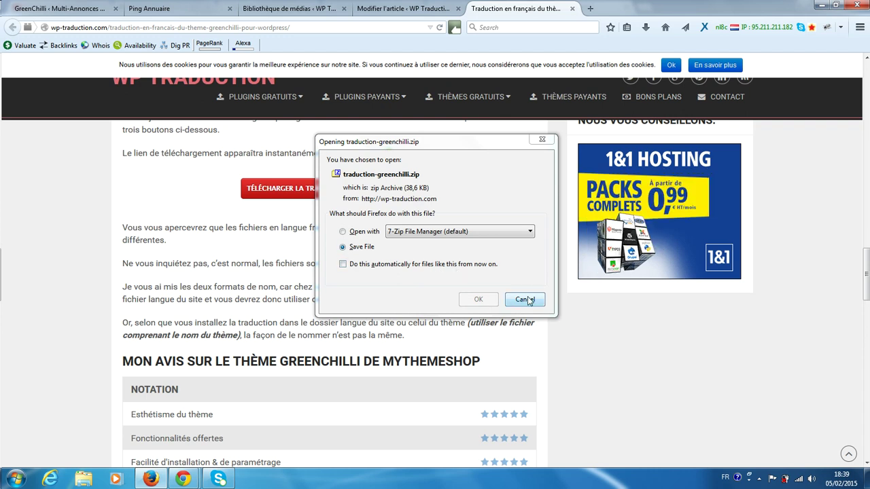
left_click(525, 300)
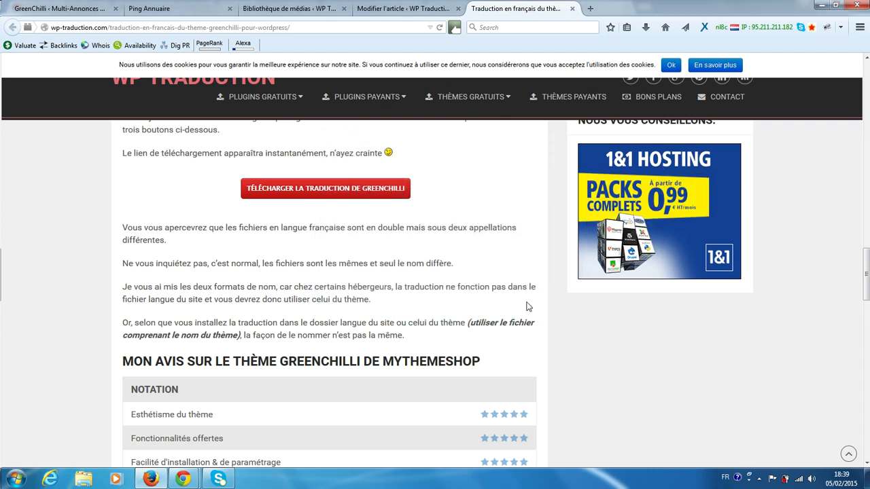
Download the GreenChilli translation archive and save it as traduction-greenchilli in folder A inside A supprimer.
left_click(288, 197)
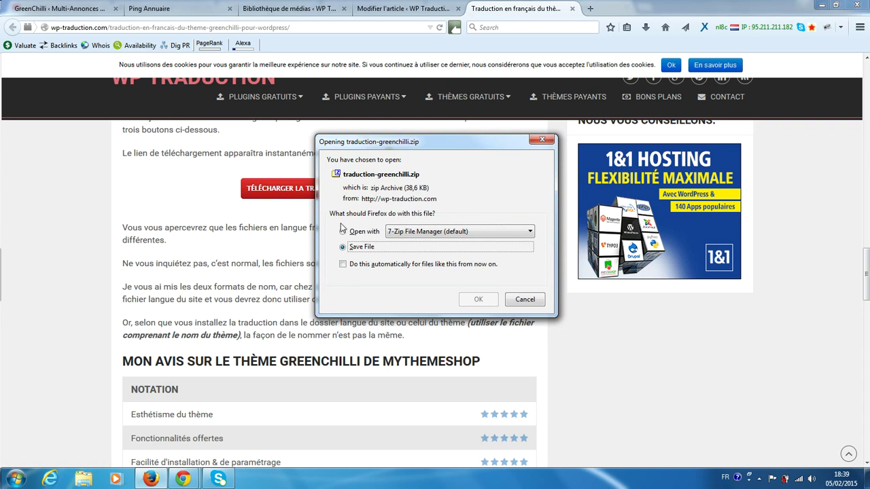
left_click(475, 302)
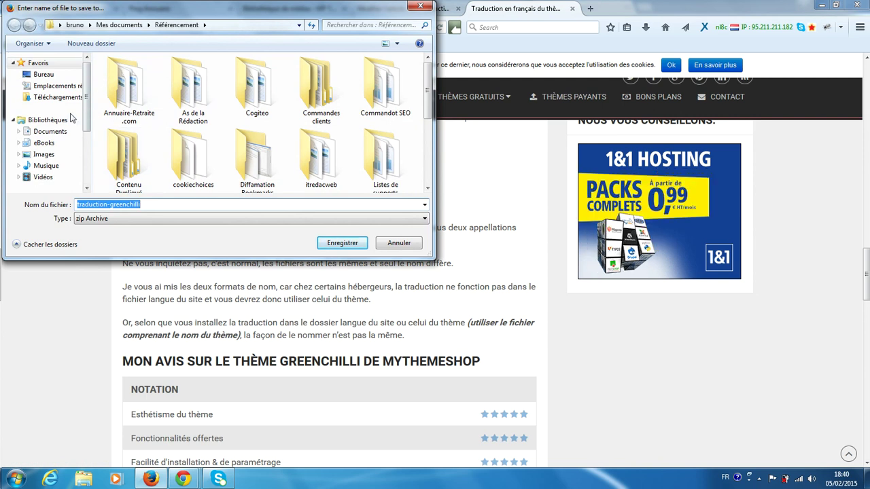
left_click(42, 134)
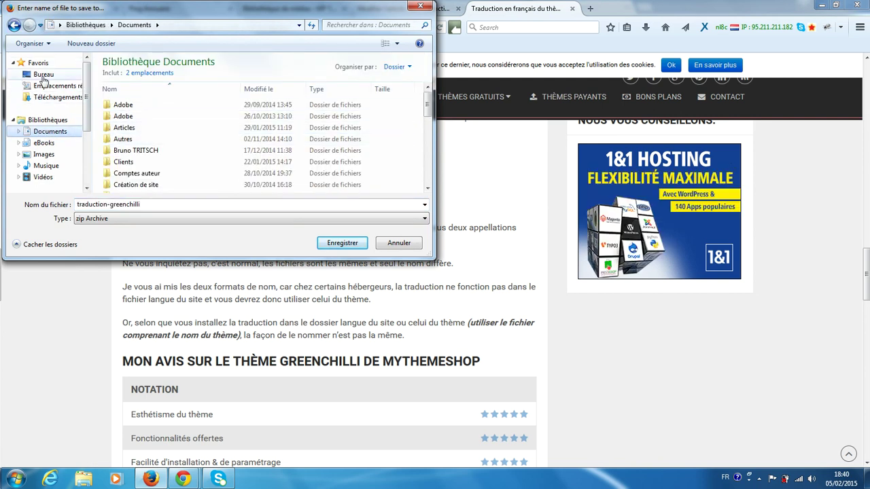
left_click(38, 76)
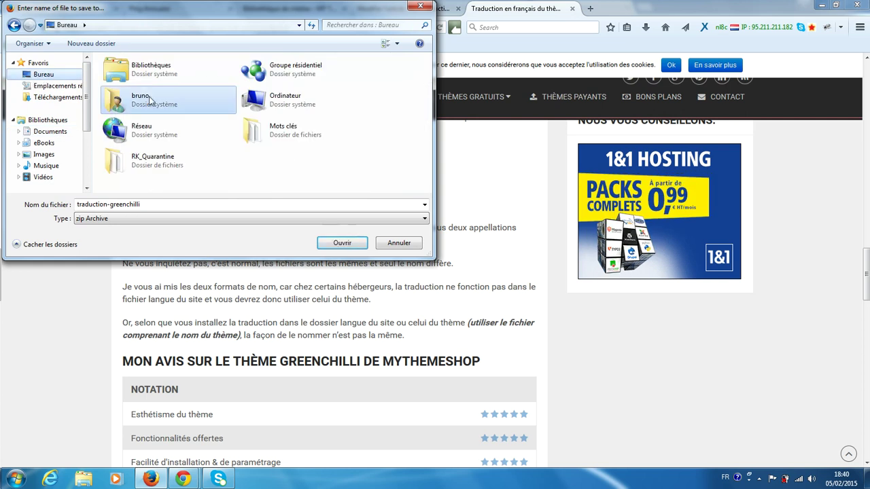
double_click(139, 100)
double_click(257, 90)
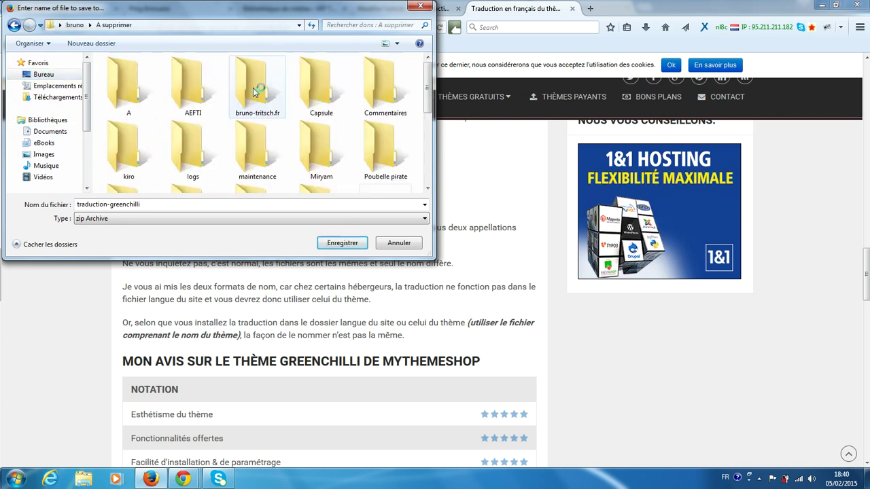
left_click(120, 100)
double_click(121, 100)
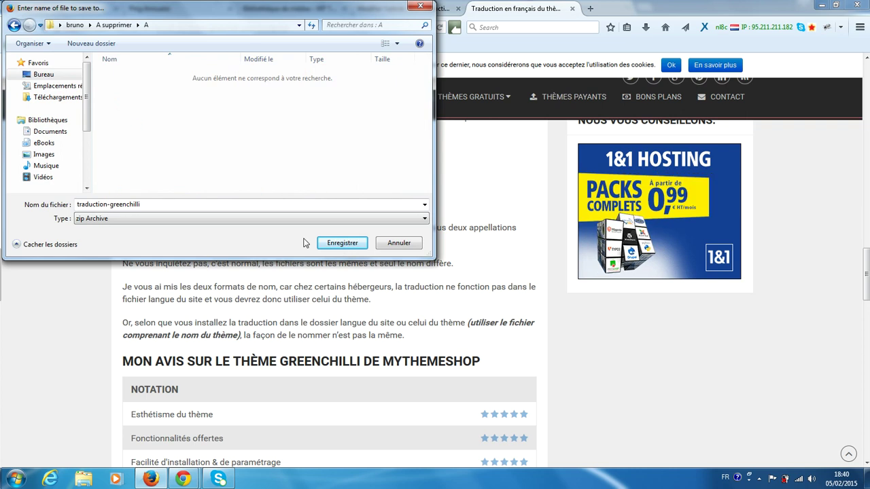
left_click(340, 242)
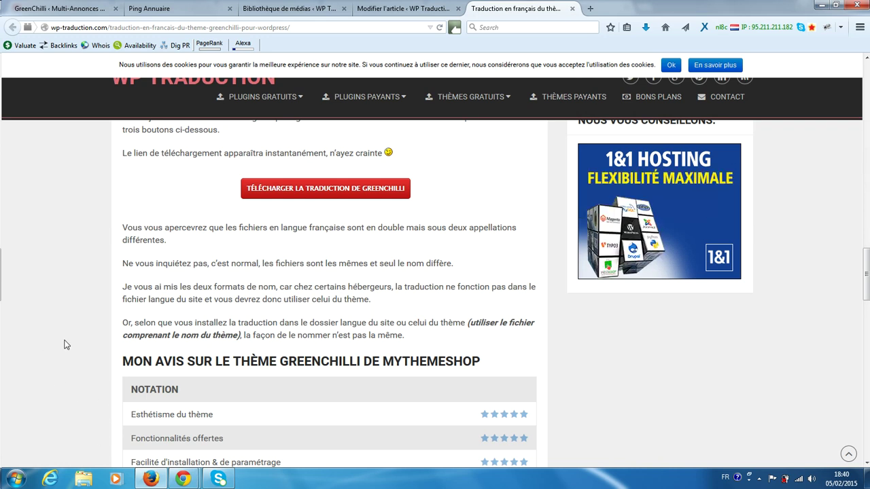
Open folder A inside A supprimer in a file explorer window and maximize the window.
left_click(83, 480)
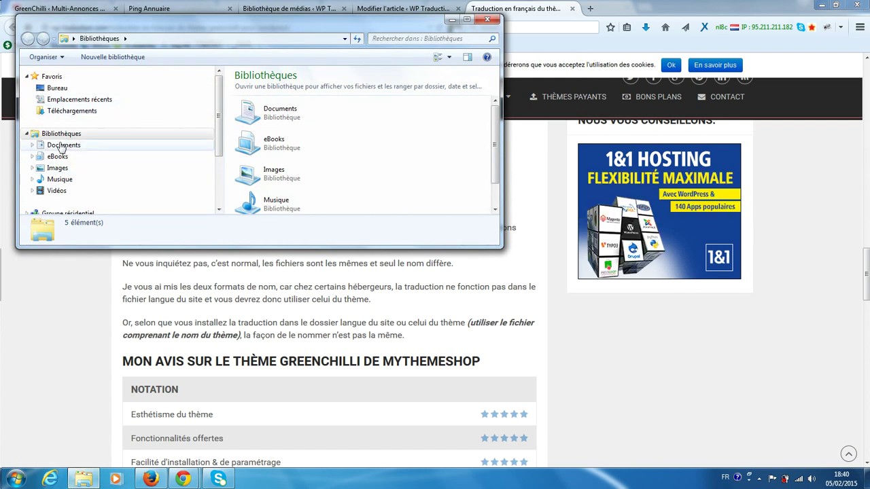
left_click(59, 92)
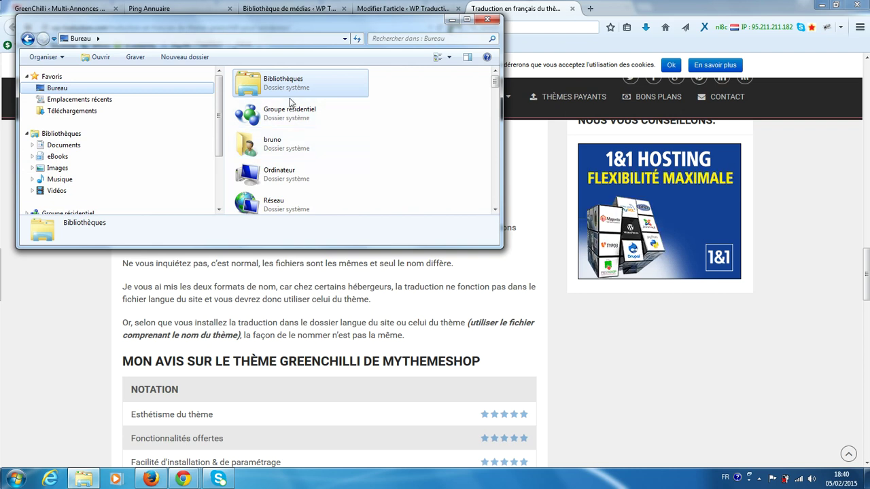
double_click(265, 145)
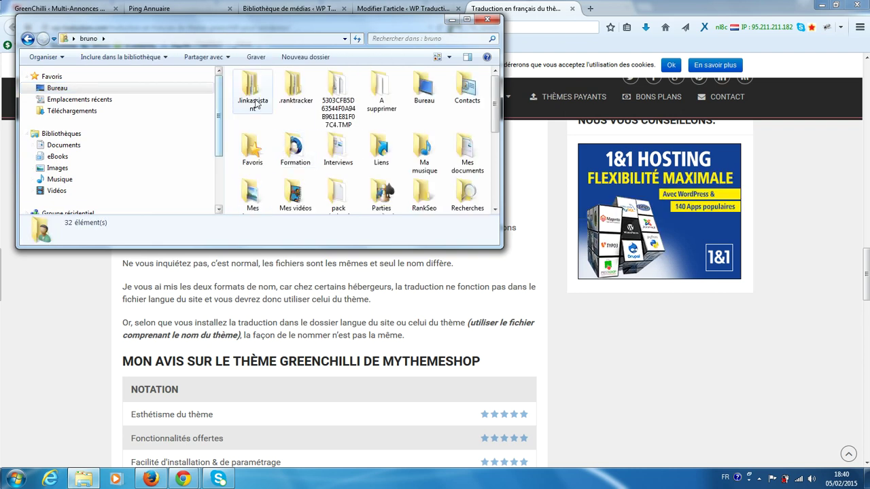
double_click(377, 94)
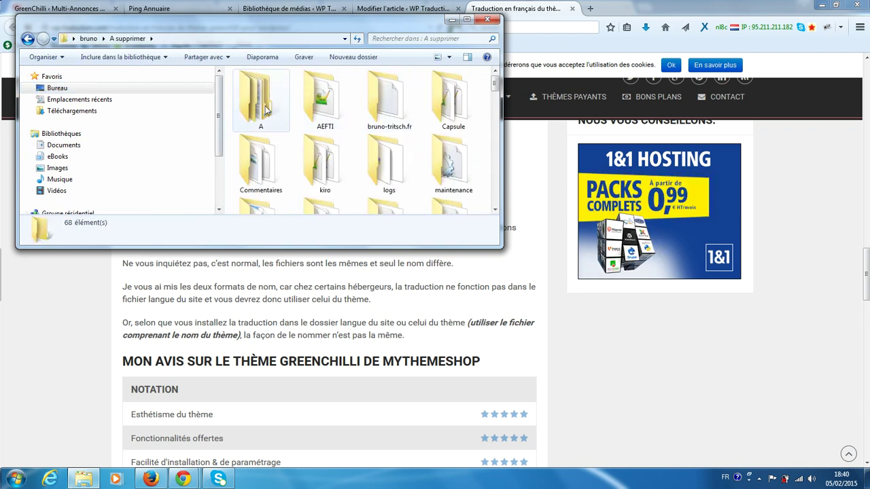
double_click(266, 110)
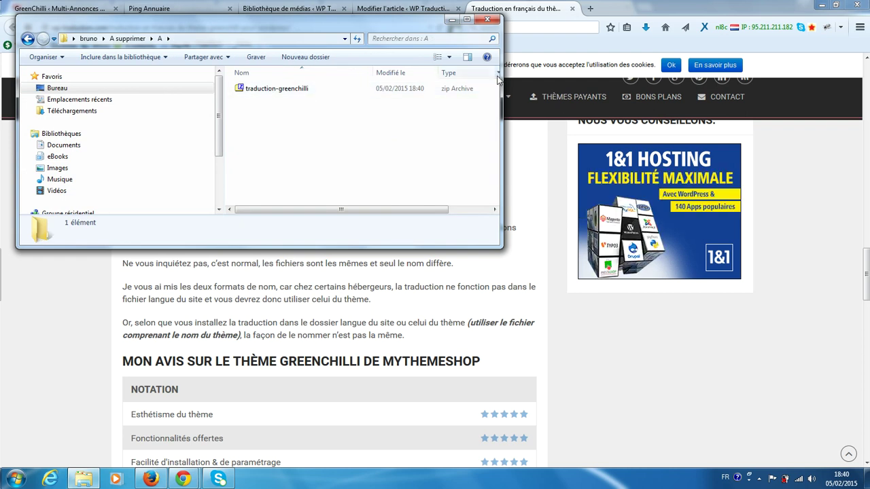
left_click(467, 19)
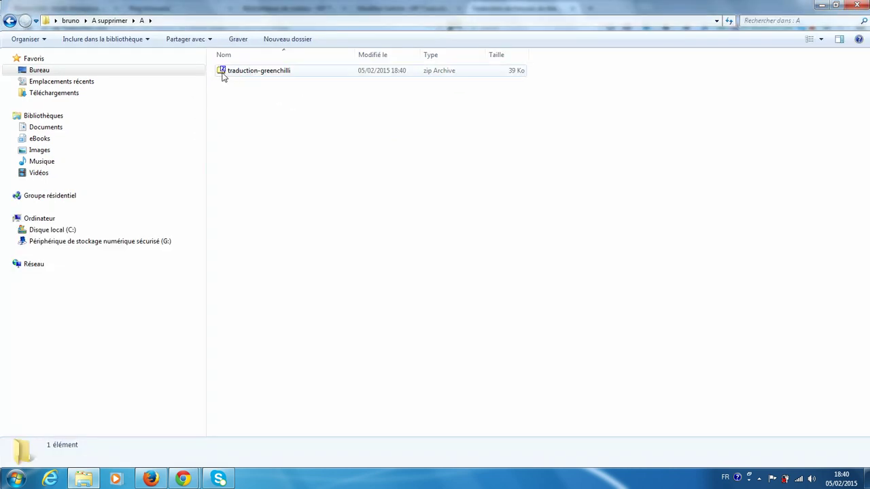
left_click(271, 73)
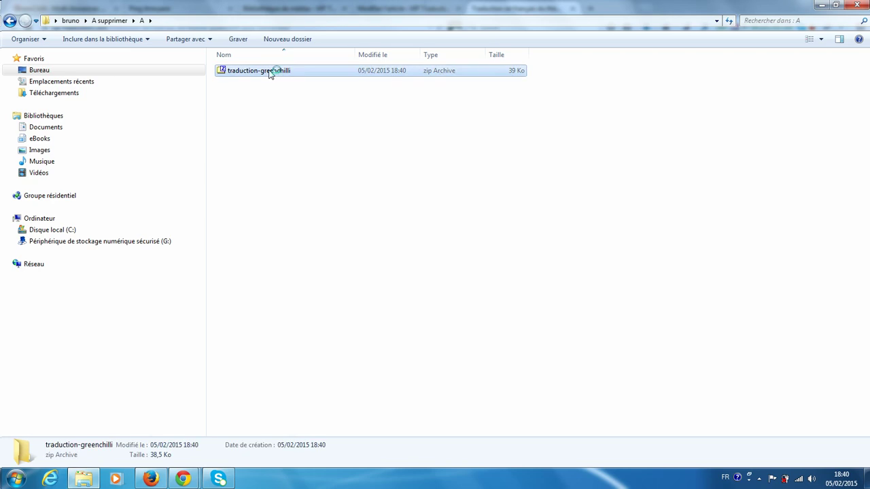
right_click(269, 73)
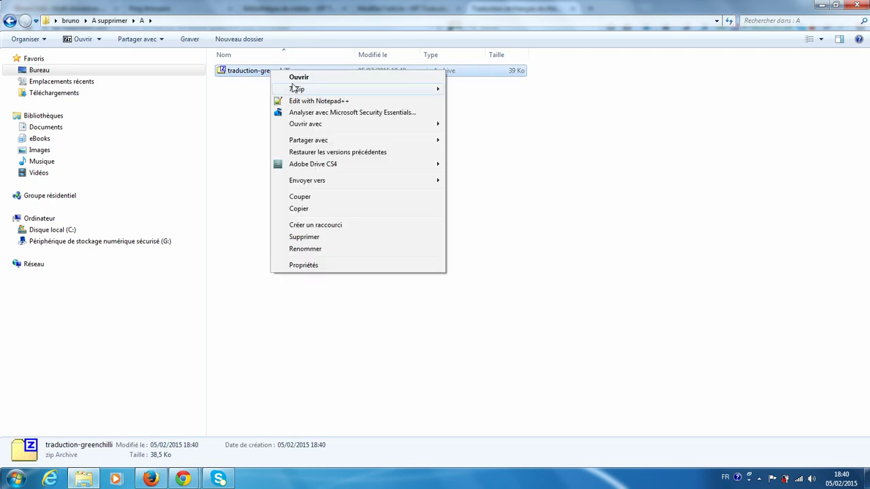
mouse_move(296, 90)
left_click(254, 89)
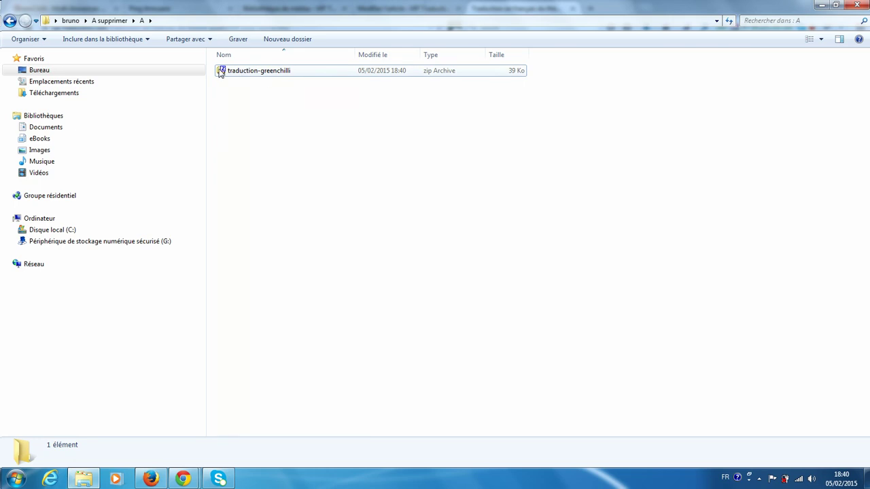
Extract the traduction-greenchilli archive with 7-Zip into its own folder and open the inner folder holding the translation files.
left_click(243, 74)
right_click(237, 73)
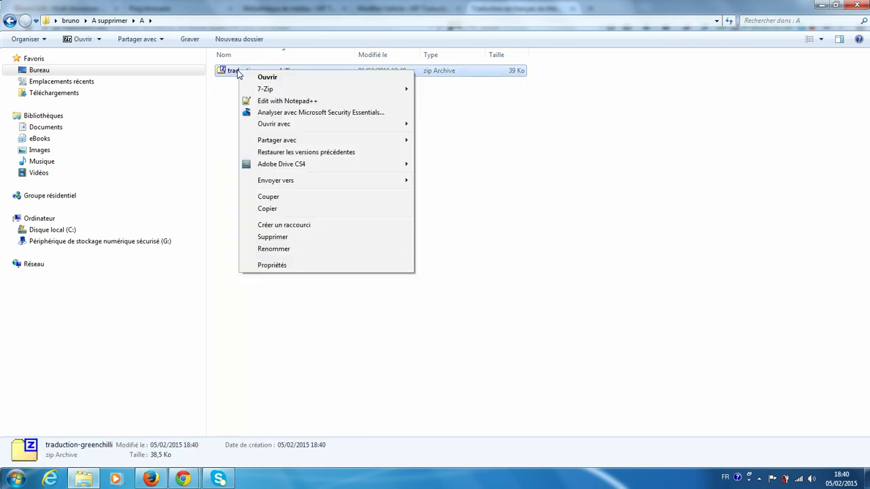
mouse_move(266, 90)
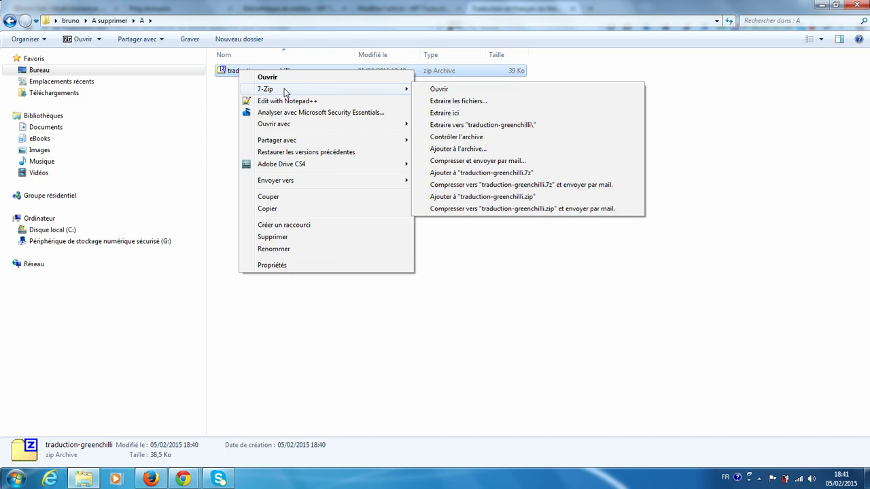
left_click(443, 101)
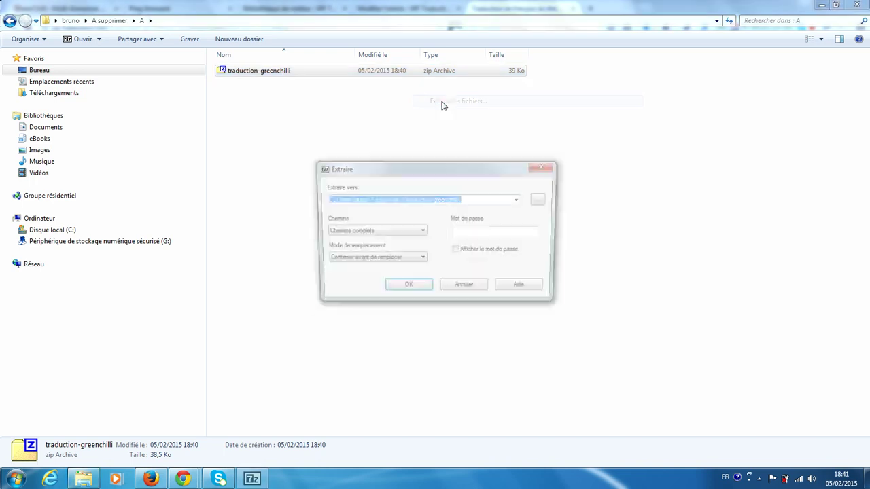
left_click(406, 290)
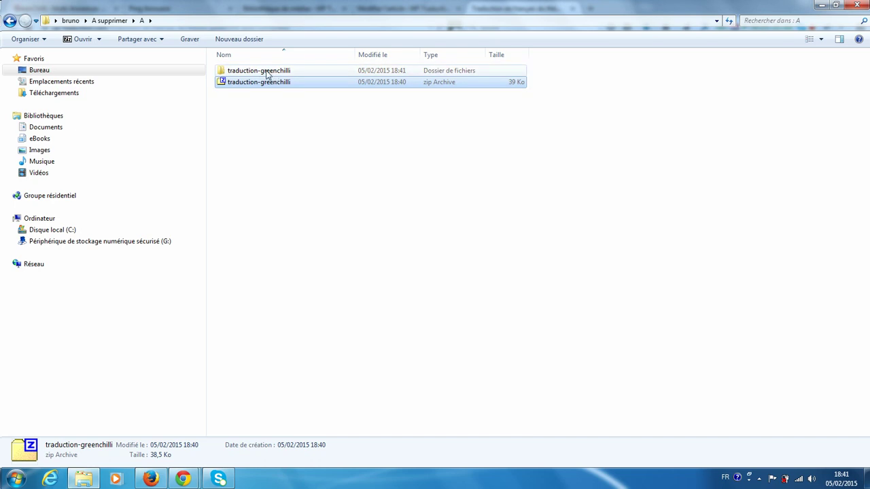
double_click(266, 73)
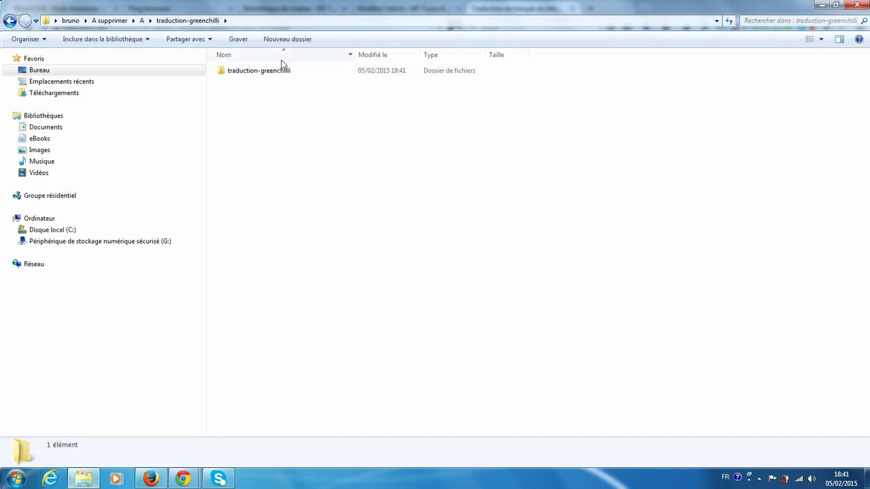
double_click(272, 74)
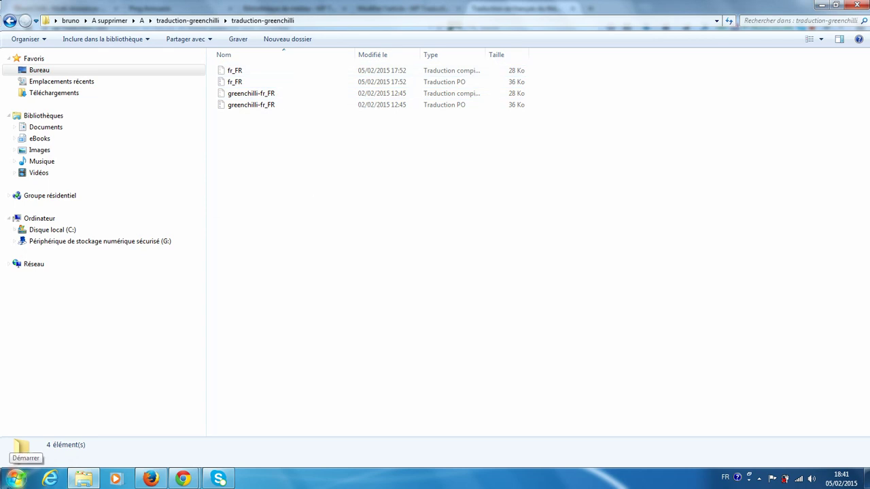
Launch FileZilla and connect to the saved Association Web site.
left_click(15, 481)
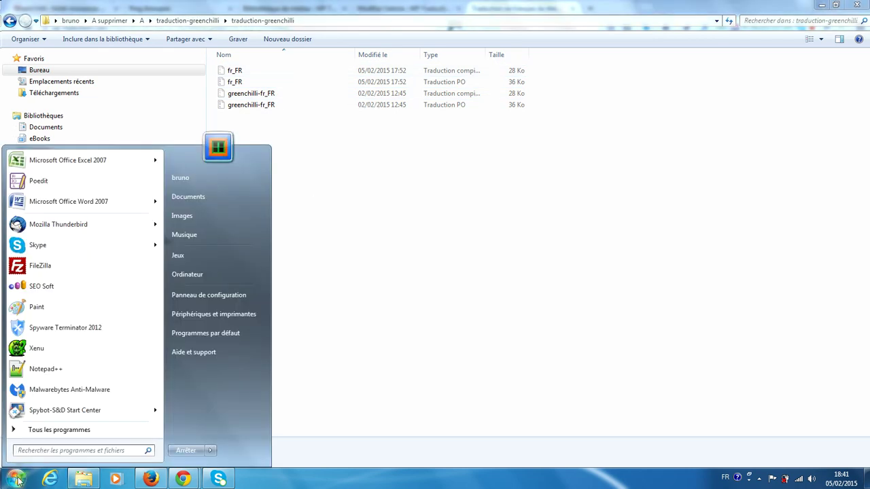
left_click(52, 268)
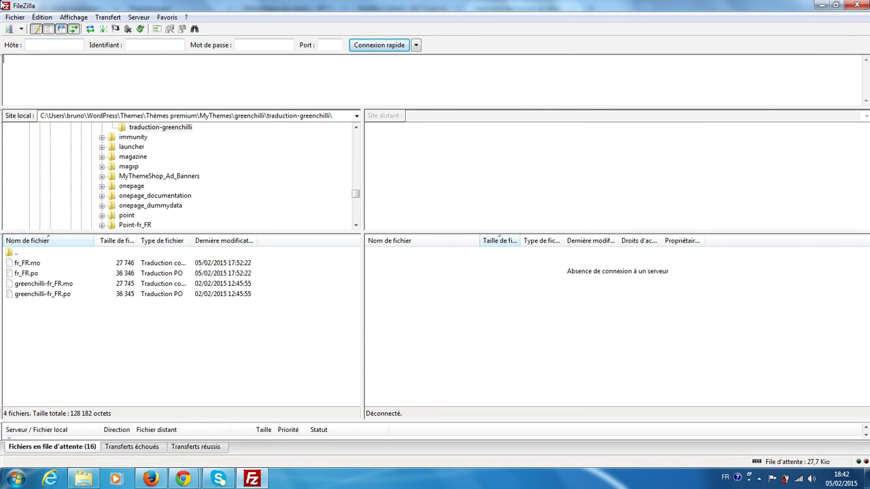
left_click(9, 29)
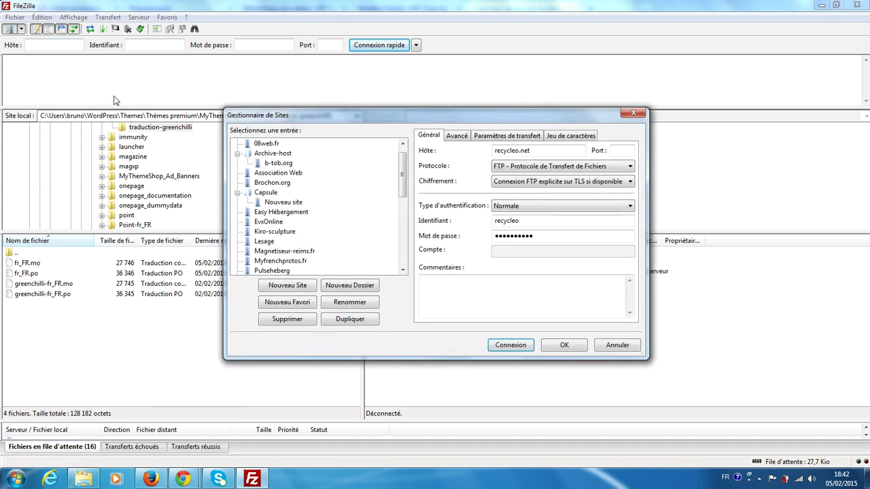
left_click_drag(402, 178, 403, 163)
left_click(277, 183)
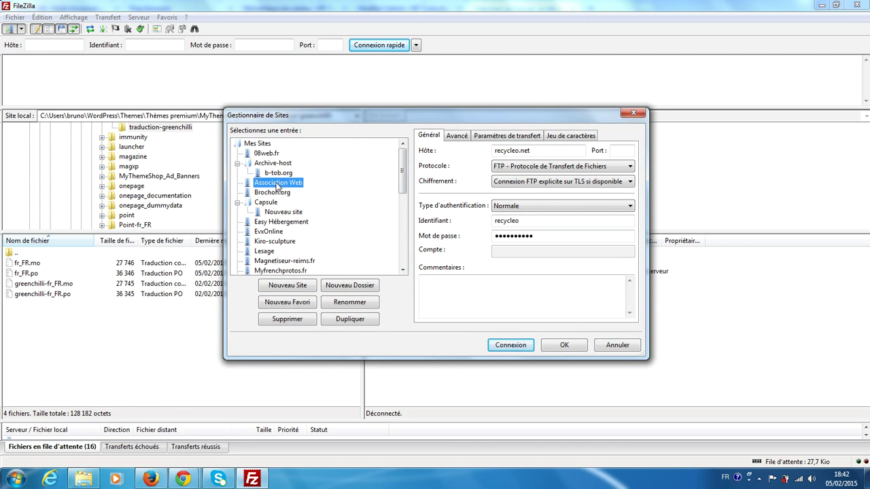
left_click(510, 344)
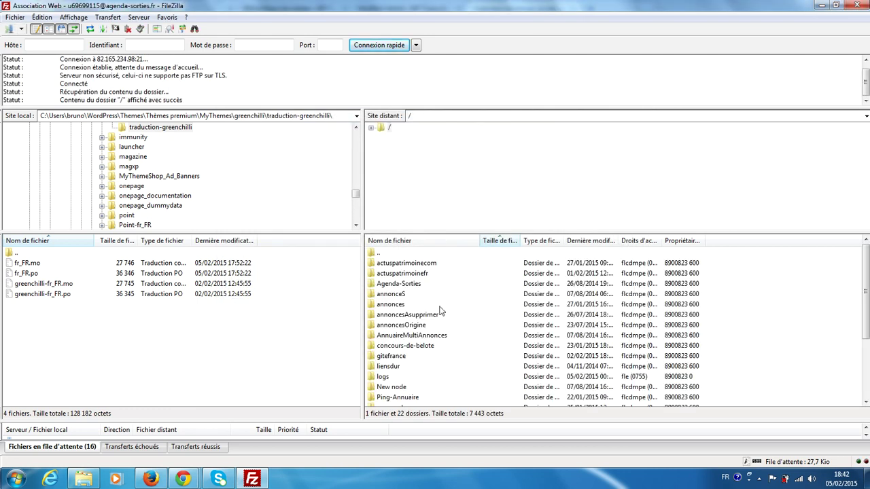
Open the wp-content folder inside annonces on the remote server.
left_click(391, 306)
double_click(391, 303)
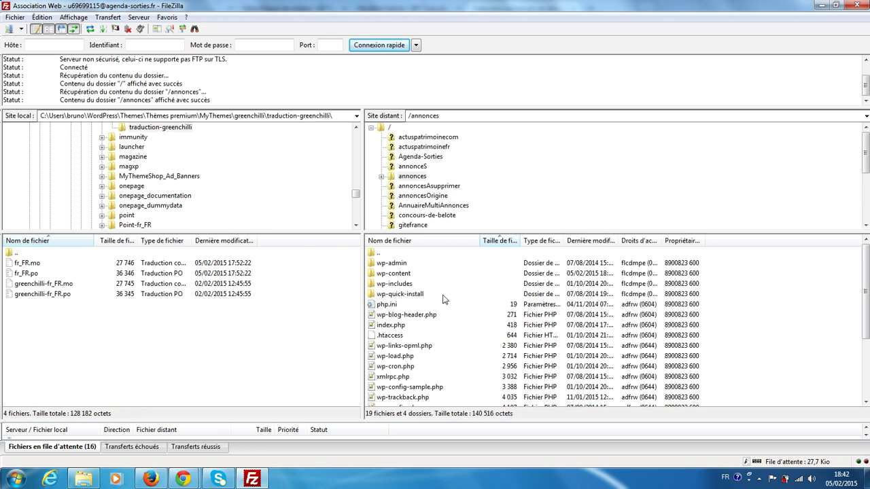
double_click(394, 274)
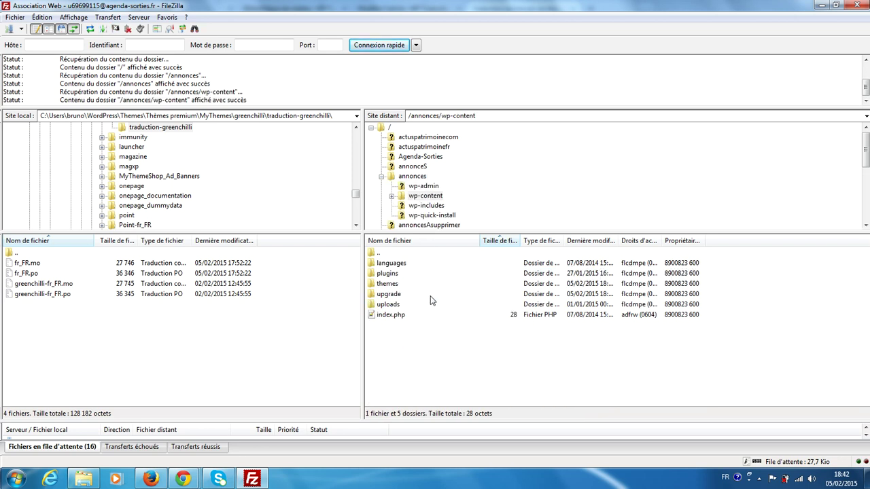
Review the contents of the remote annonces root folder and return to its wp-content folder.
left_click(412, 176)
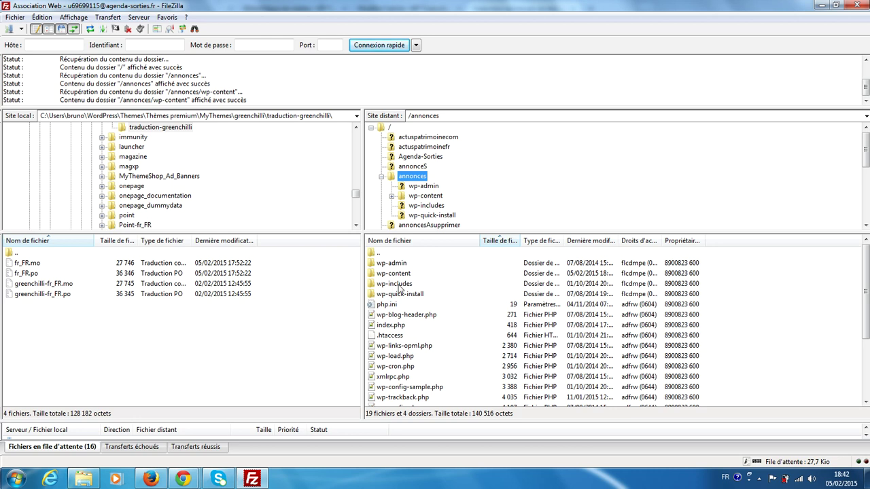
scroll(508, 370, "down", 2)
scroll(508, 370, "up", 1)
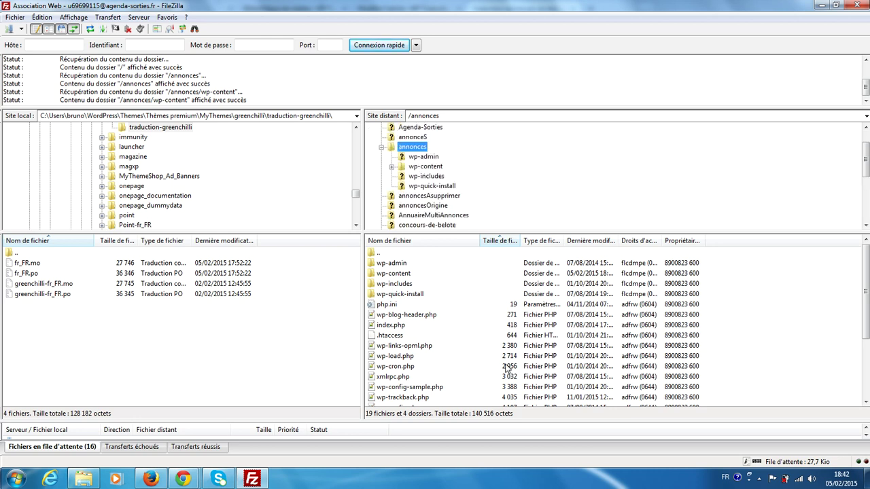
scroll(509, 367, "up", 1)
left_click(426, 195)
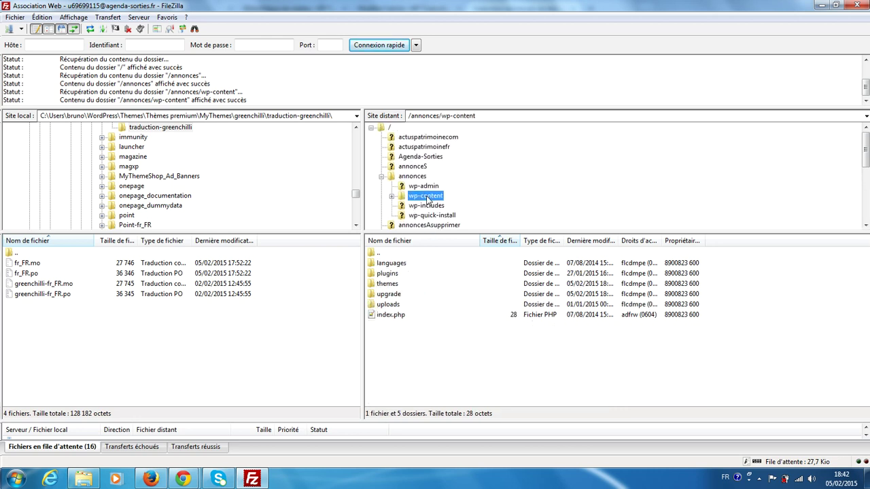
Open the themes subfolder inside the remote wp-content/languages folder of annonces.
left_click(385, 284)
double_click(386, 284)
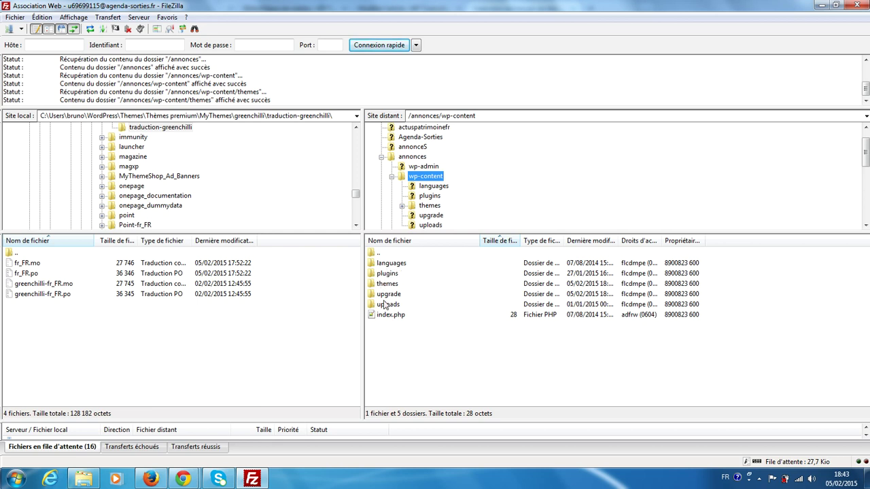
double_click(392, 264)
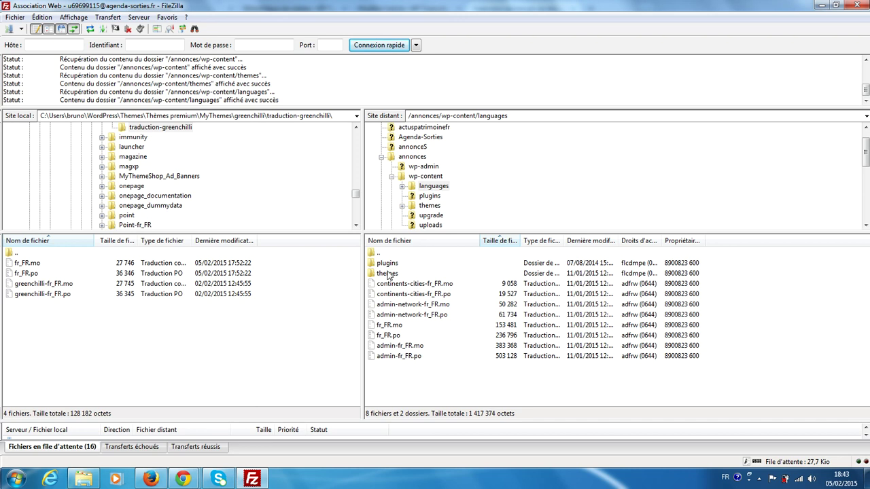
double_click(387, 273)
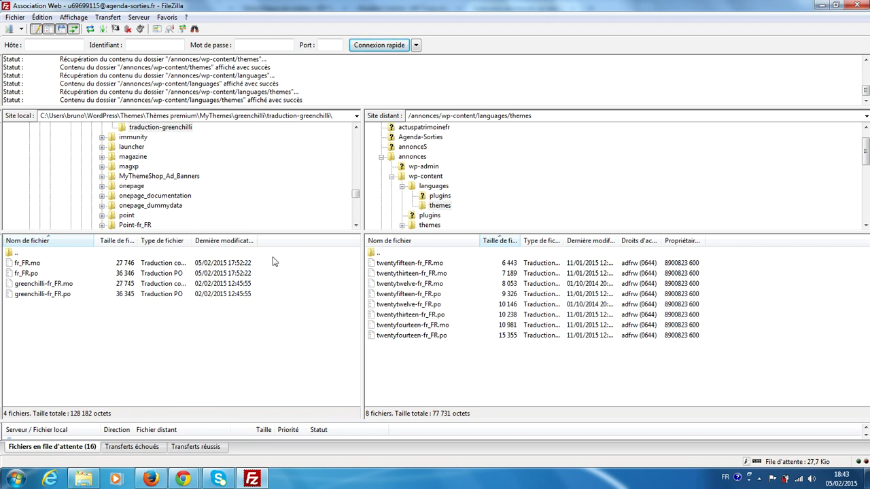
Upload the local files greenchilli-fr_FR.mo and greenchilli-fr_FR.po to the remote languages/themes folder.
left_click(30, 295)
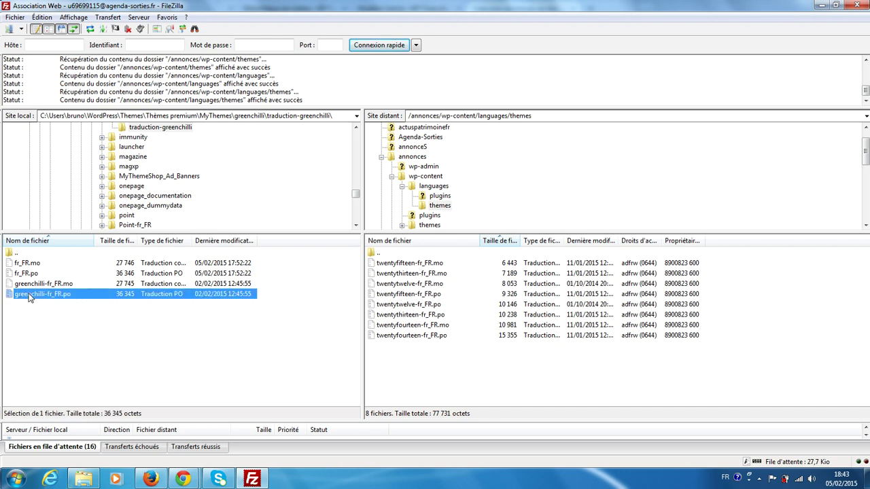
left_click(42, 285, "ctrl")
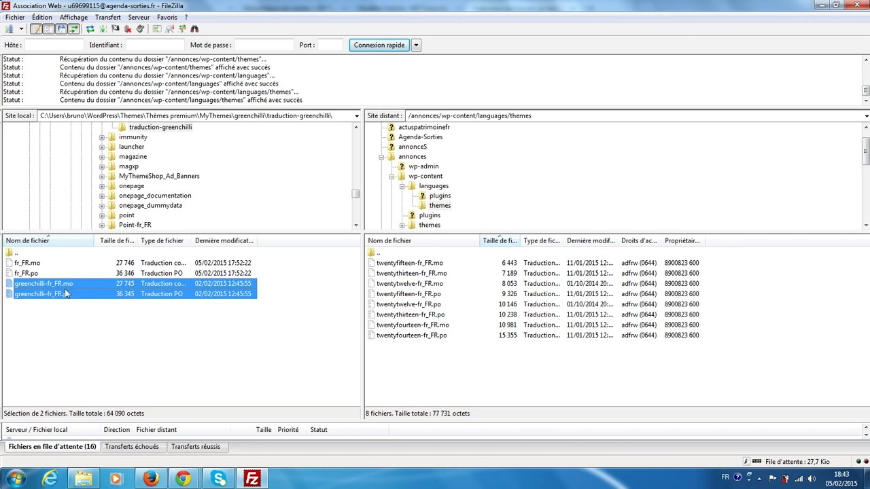
right_click(48, 283)
left_click(83, 292)
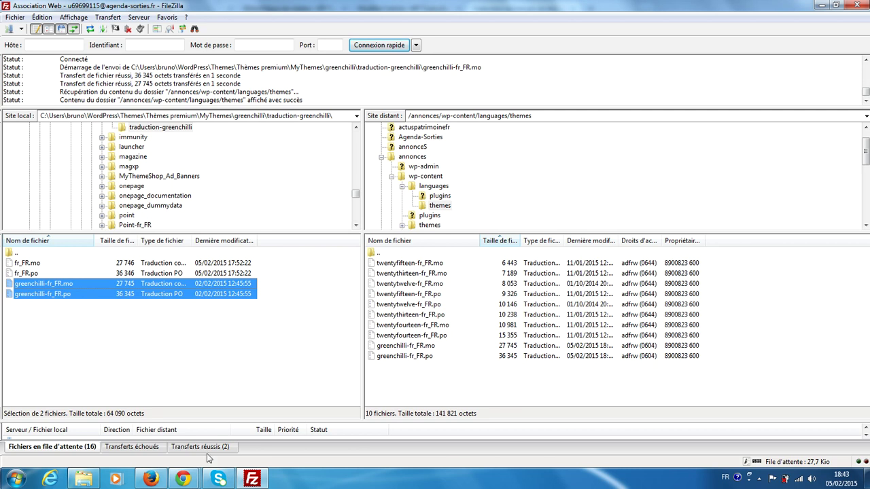
Switch to Firefox, try to load muti-annonces.fr in a new tab, and return to the translation article.
left_click(151, 480)
mouse_move(389, 109)
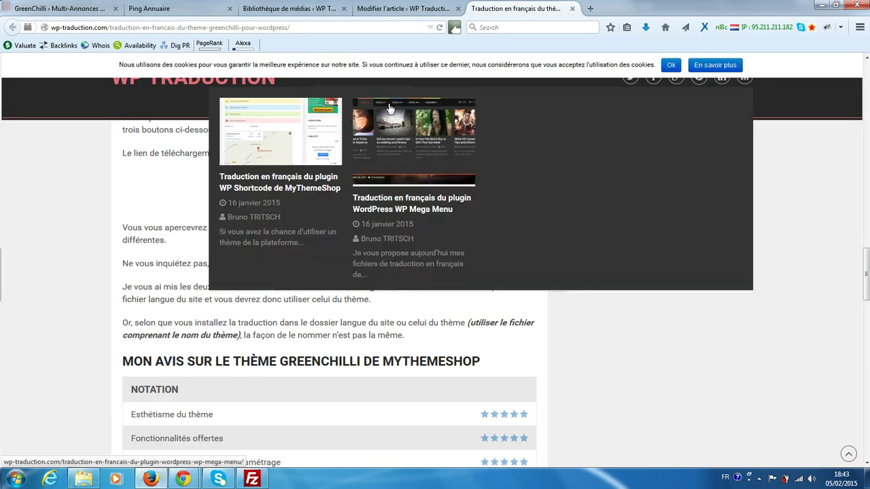
left_click(590, 9)
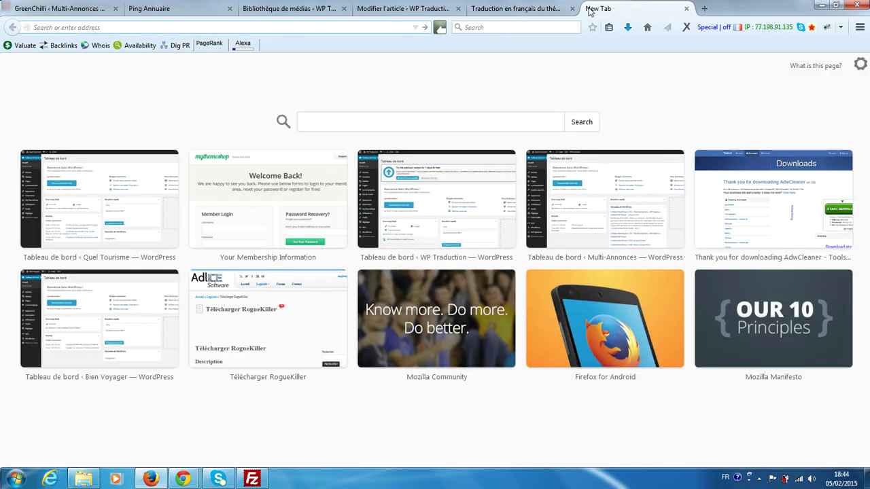
type("mum")
key("BackSpace")
type("ti")
type("-annonces.fr")
key("Return")
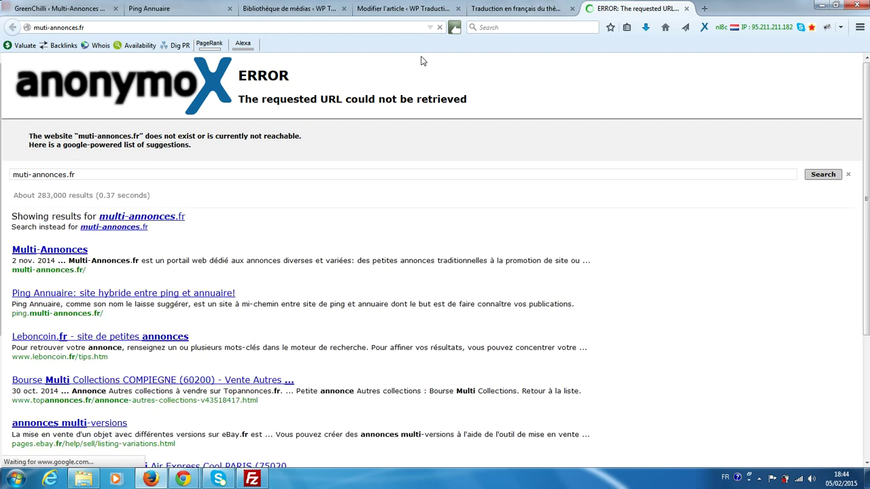
key("ctrl+shift+Tab")
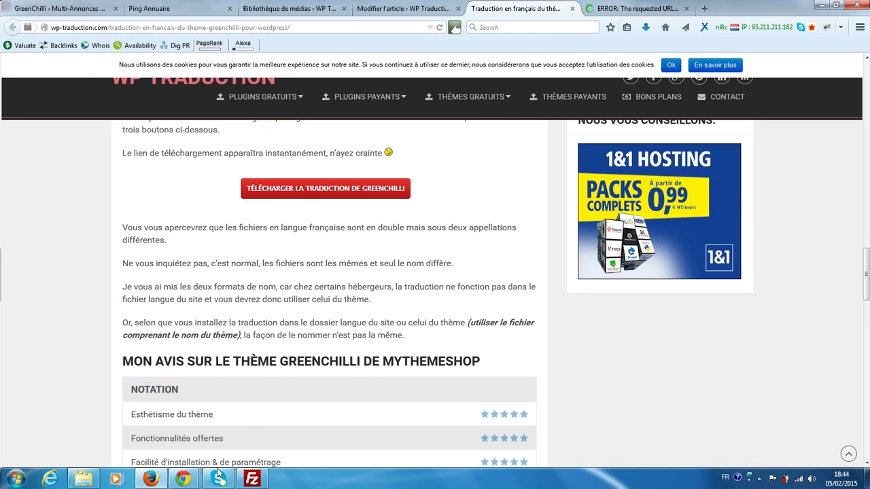
Switch to Chrome and reload the multi-annonces.fr home page to check its post labels.
mouse_move(184, 479)
left_click(139, 408)
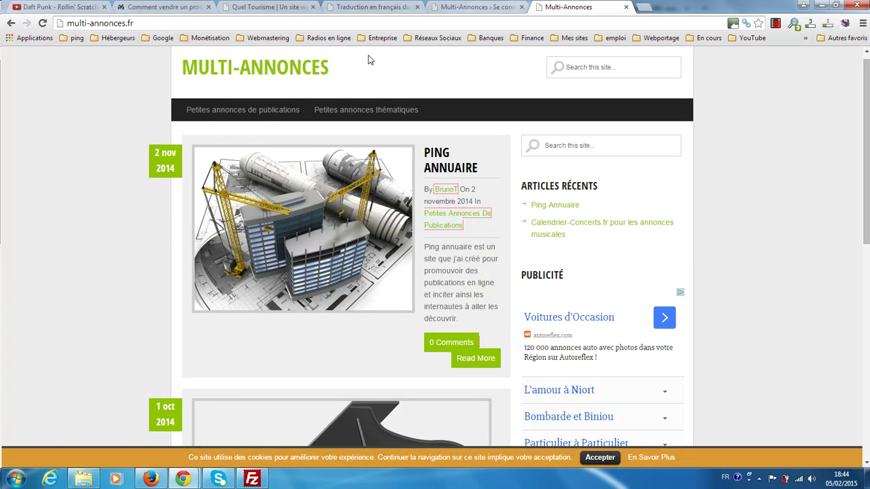
left_click(42, 23)
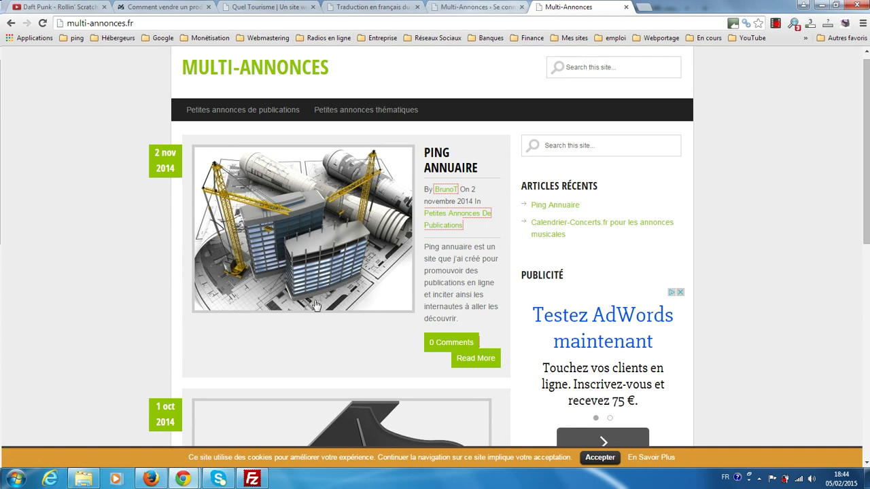
Switch to Firefox and correct the mistyped address to multi-annonces.fr to load the site's home page.
left_click(150, 479)
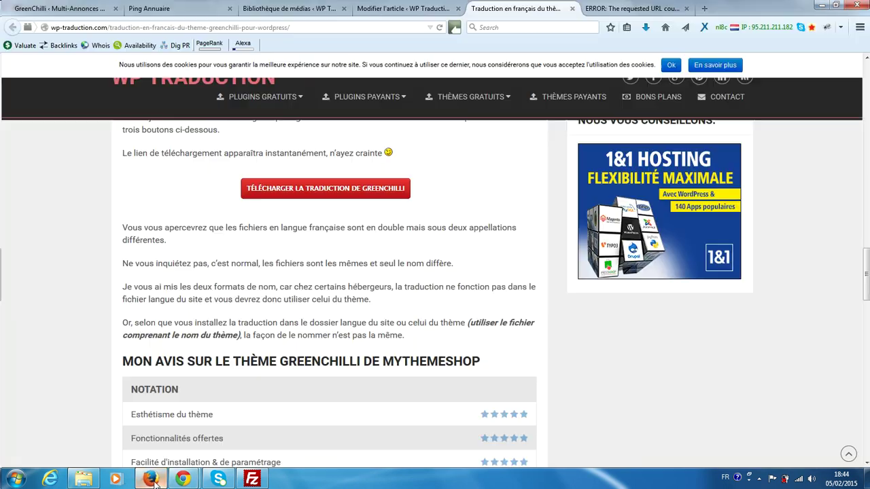
left_click(632, 9)
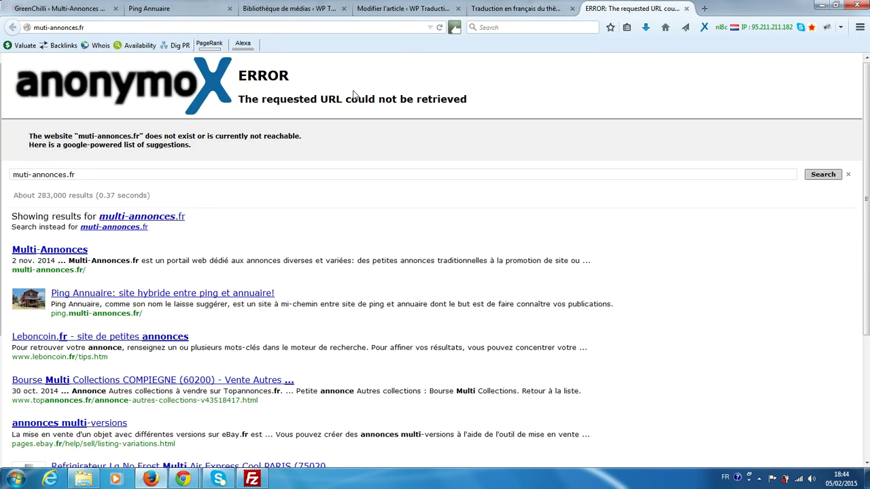
left_click(44, 27)
left_click(43, 27)
type("l")
key("Return")
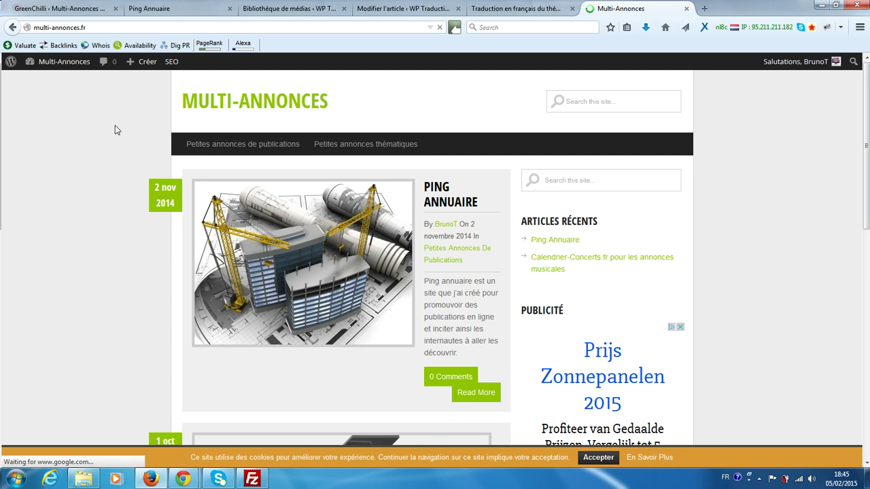
Switch to FileZilla and open the lang folder of the greenchilli theme under the remote wp-content/themes folder.
left_click(252, 479)
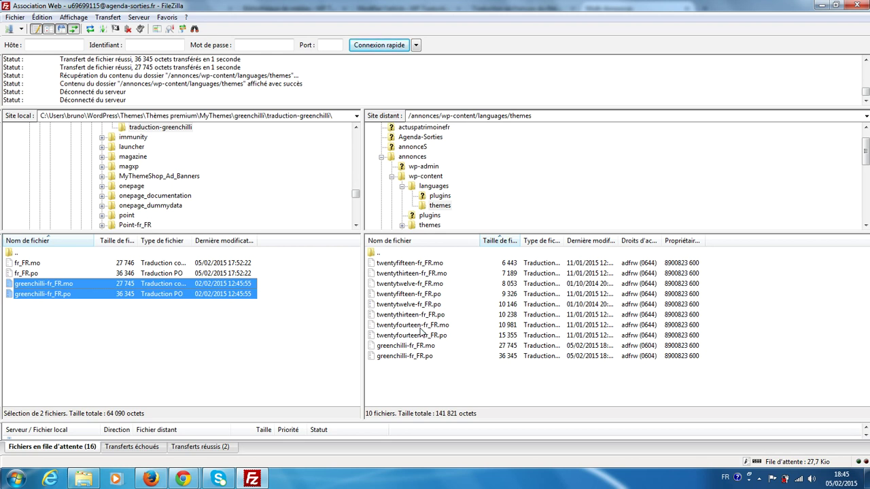
left_click(402, 187)
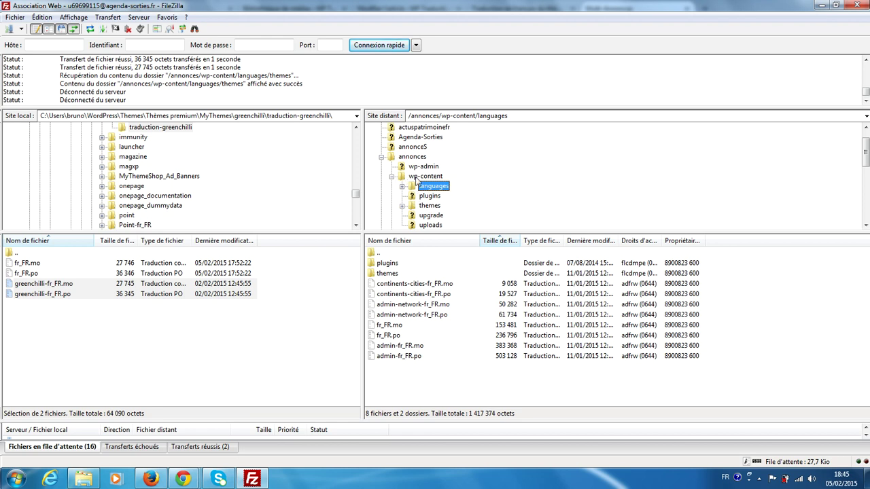
left_click(427, 206)
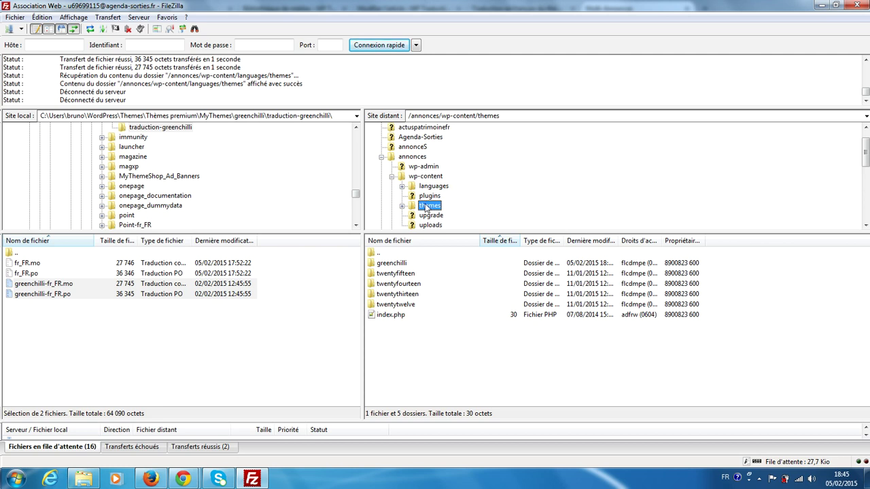
double_click(391, 263)
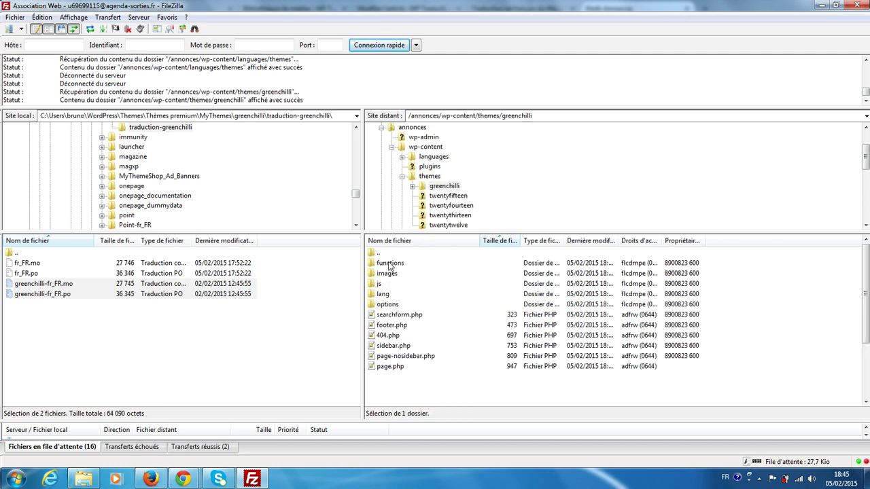
double_click(380, 297)
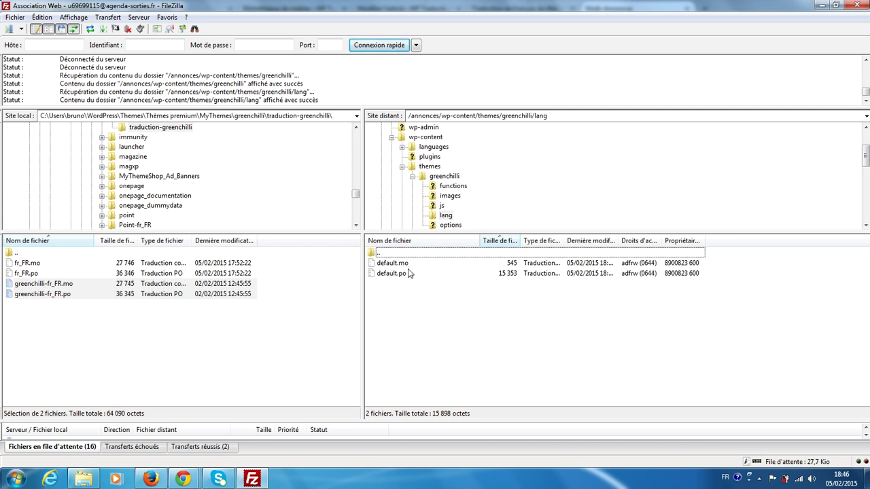
Upload the local files fr_FR.mo and fr_FR.po to the greenchilli theme's remote lang folder.
left_click(30, 273)
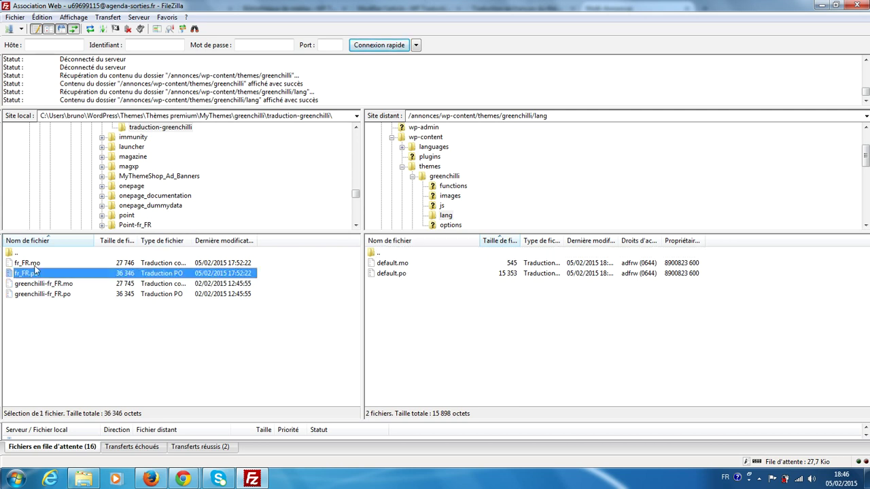
left_click(36, 264, "ctrl")
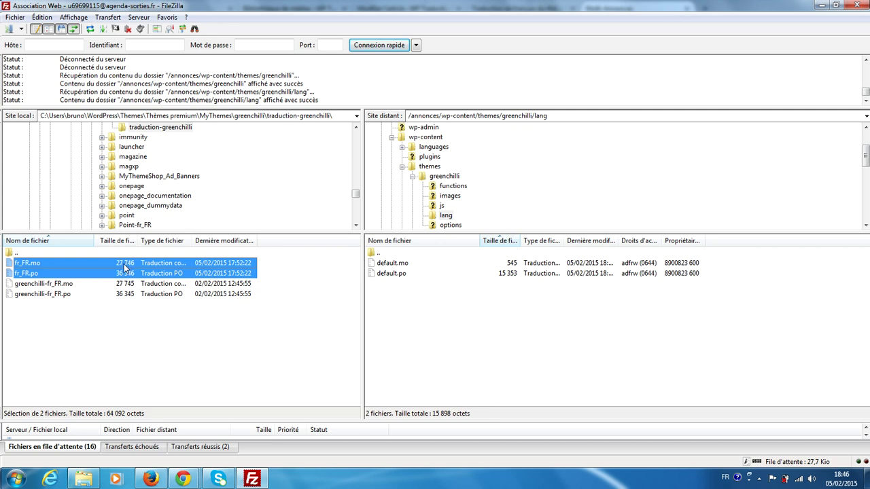
right_click(84, 262)
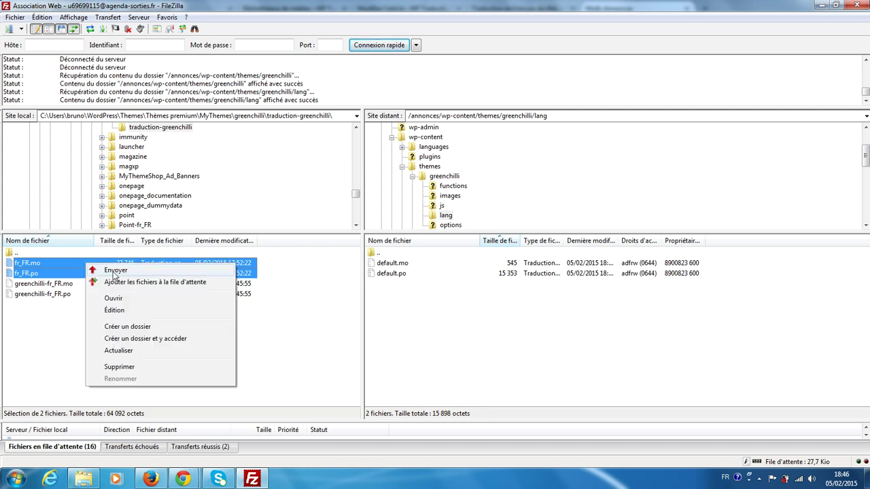
left_click(115, 270)
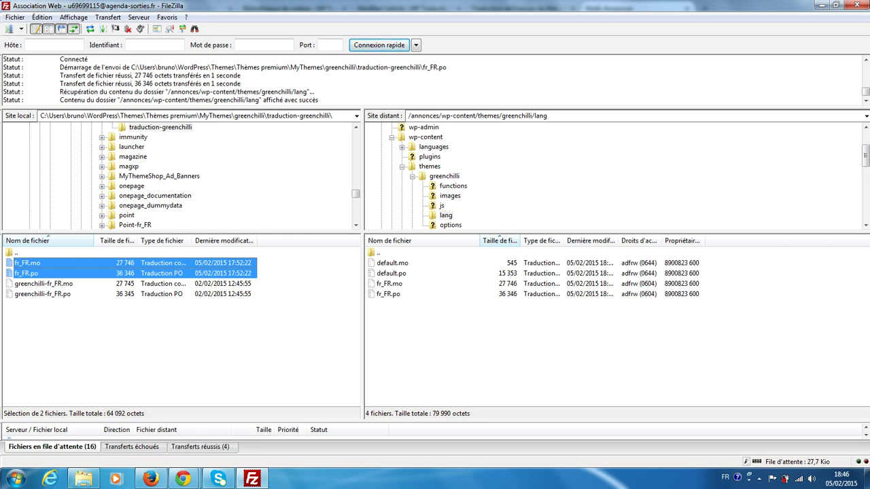
Switch to Firefox, reload the multi-annonces.fr home page, and examine the translation of its post details, buttons and sidebar.
left_click(151, 479)
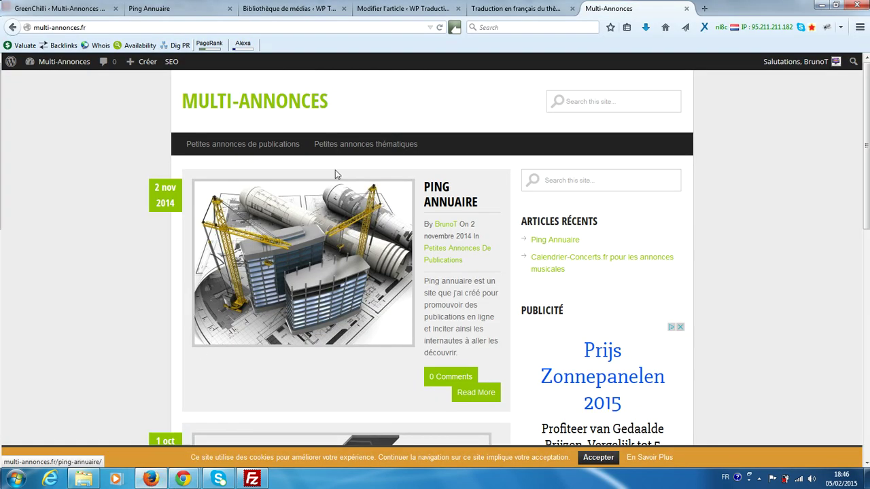
left_click(439, 29)
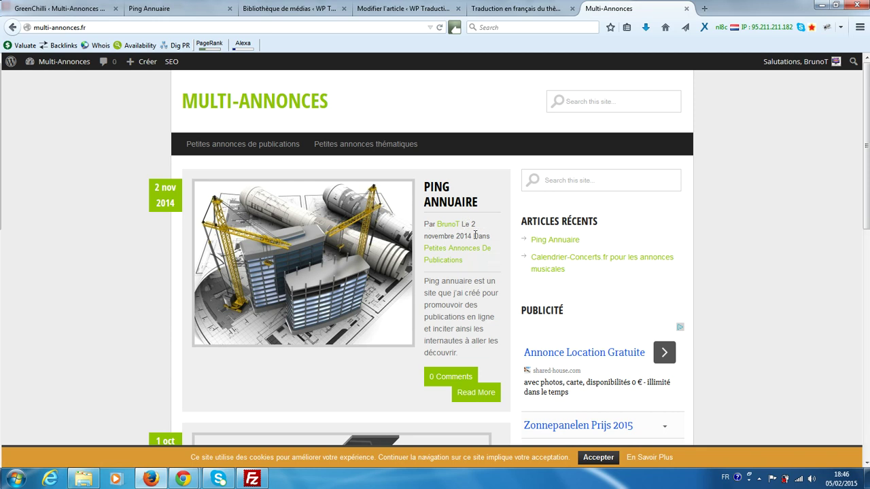
scroll(448, 206, "down", 4)
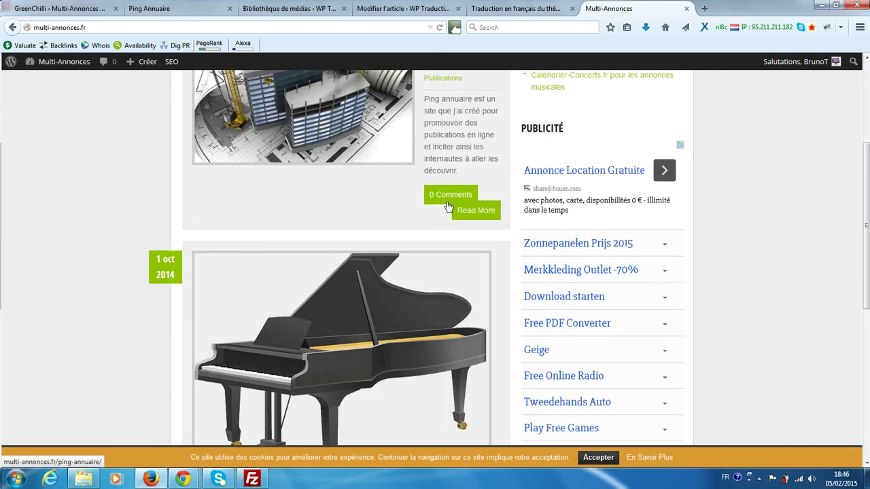
scroll(448, 206, "up", 4)
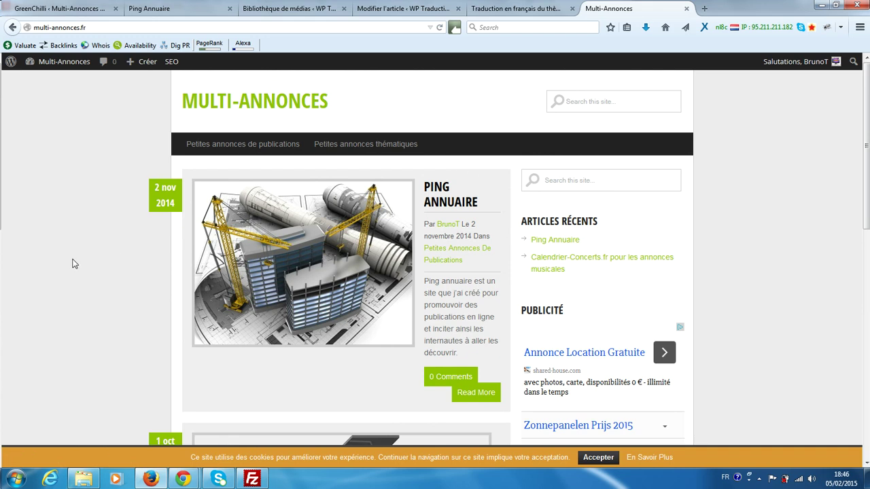
scroll(73, 265, "down", 3)
scroll(75, 266, "down", 5)
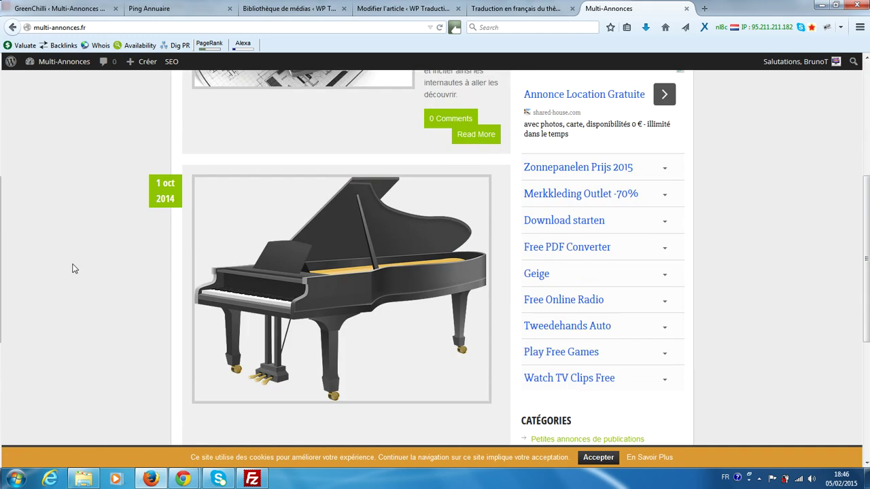
scroll(75, 269, "down", 4)
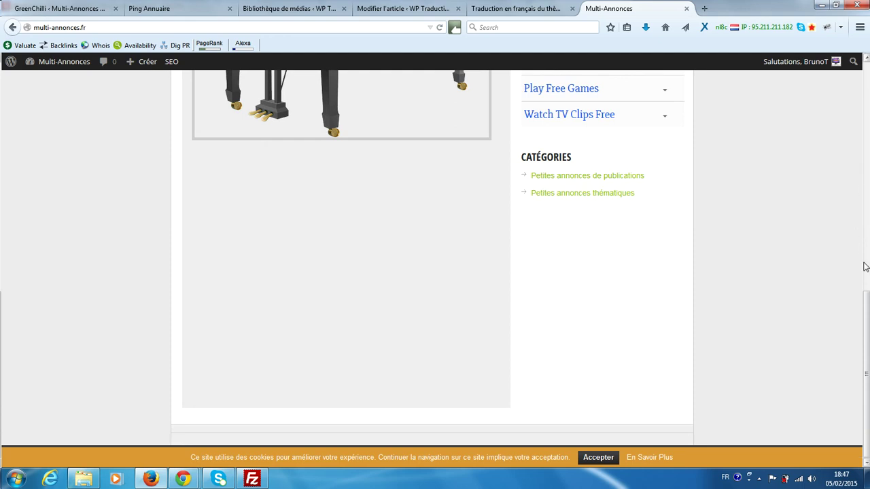
scroll(862, 277, "up", 4)
scroll(860, 271, "up", 7)
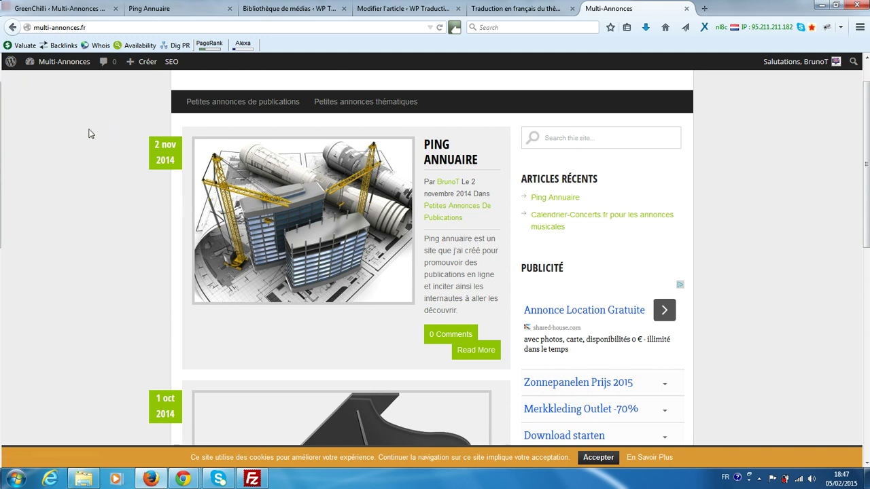
scroll(76, 145, "up", 1)
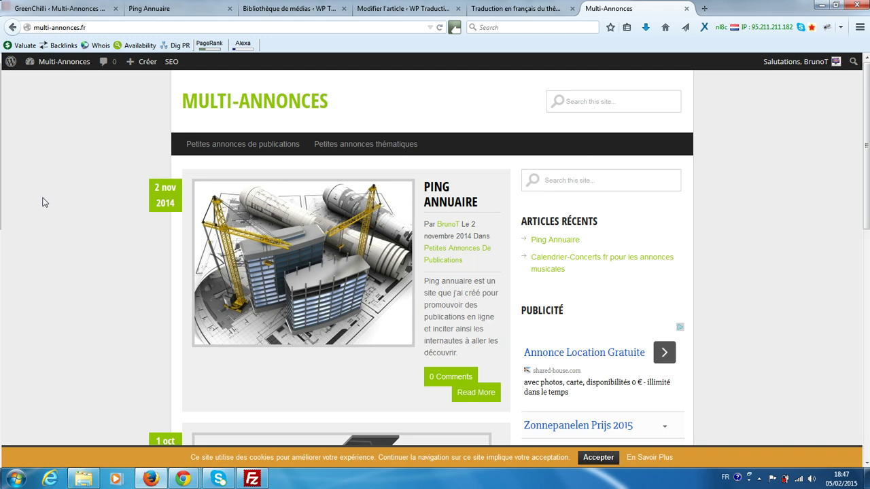
Switch back to FileZilla with the greenchilli theme's lang folder open.
left_click(251, 479)
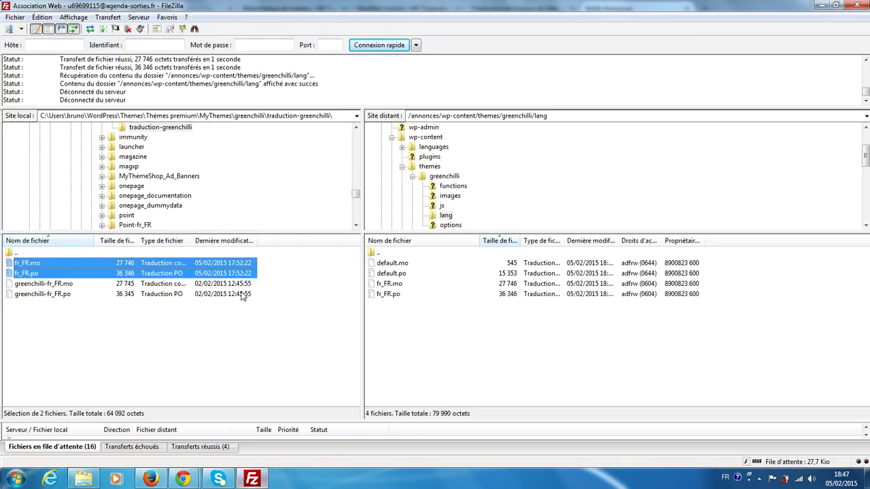